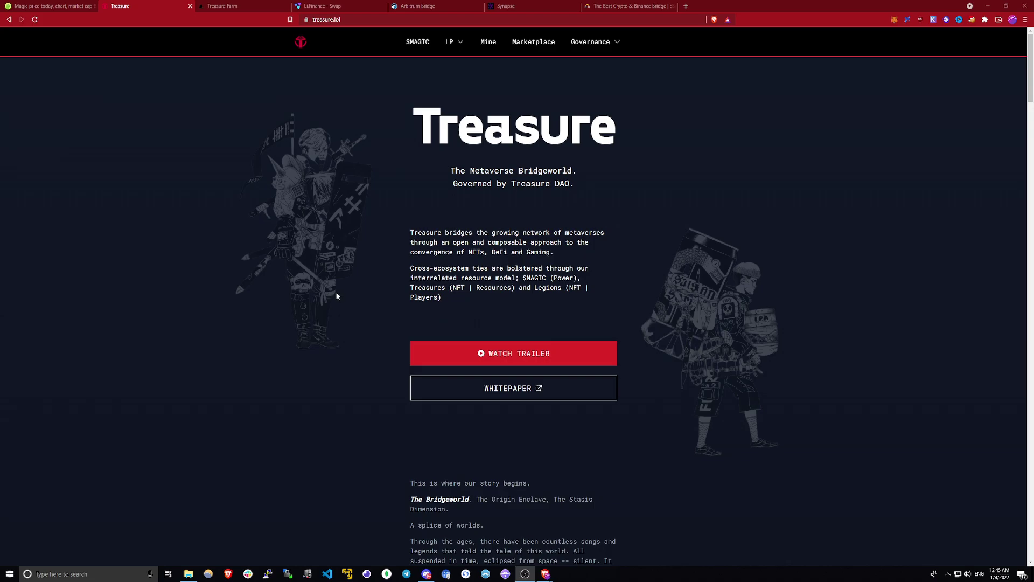
- Open the Treasure Marketplace and choose the Smol Brains collection
left_click(522, 45)
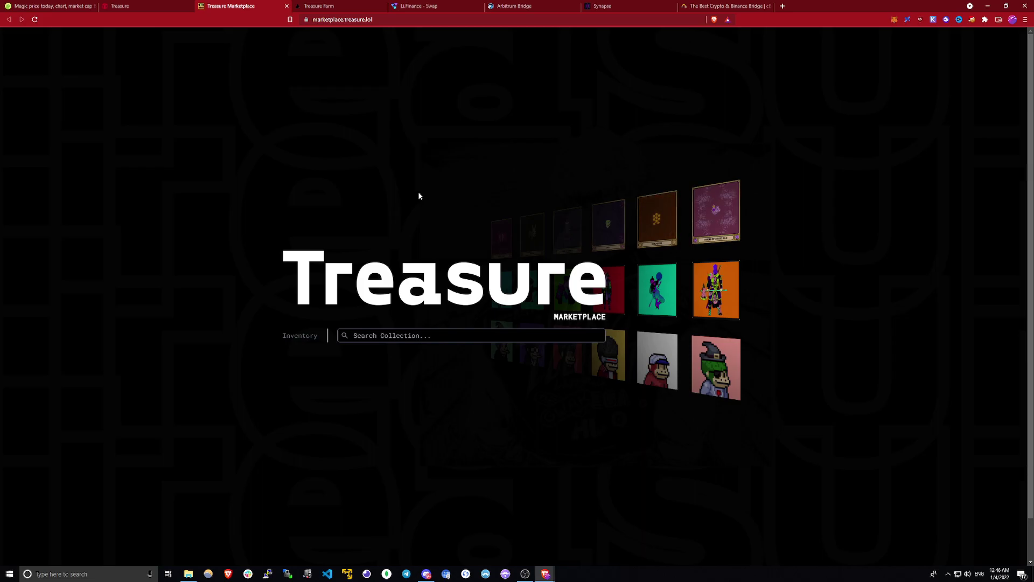
scroll(425, 215, "down", 1)
left_click(456, 287)
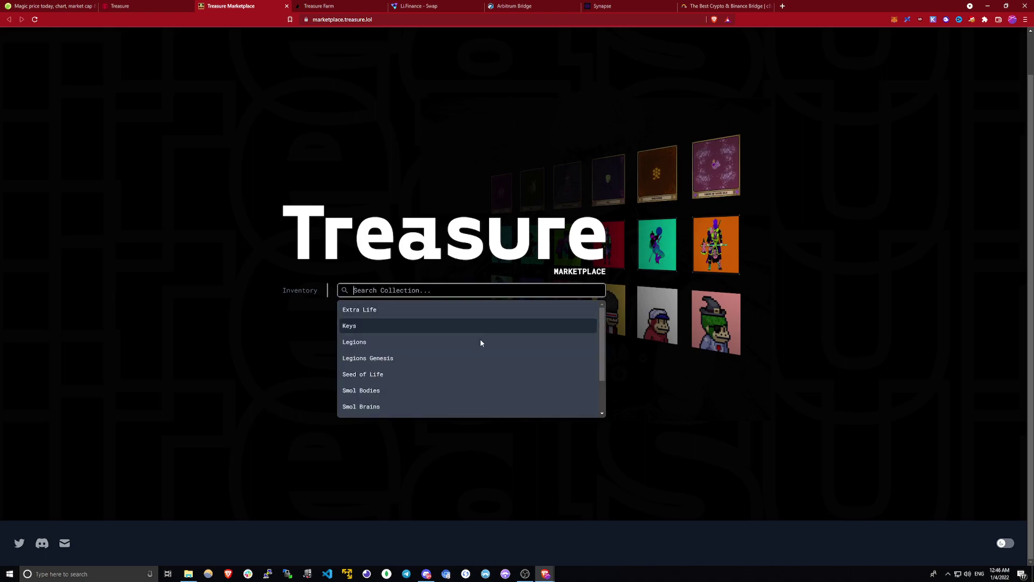
scroll(501, 370, "down", 2)
scroll(510, 365, "up", 2)
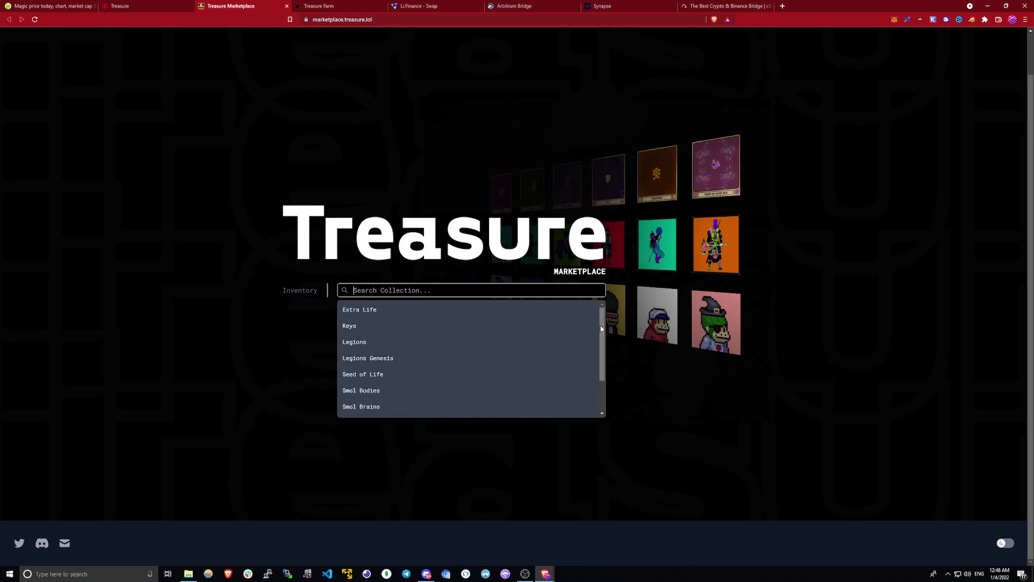
scroll(455, 365, "down", 2)
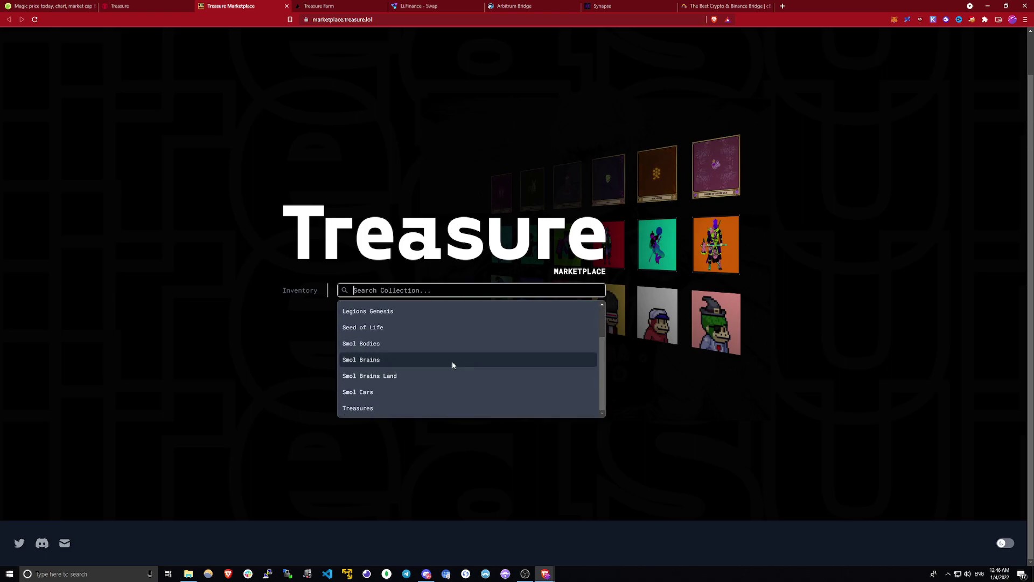
left_click(451, 361)
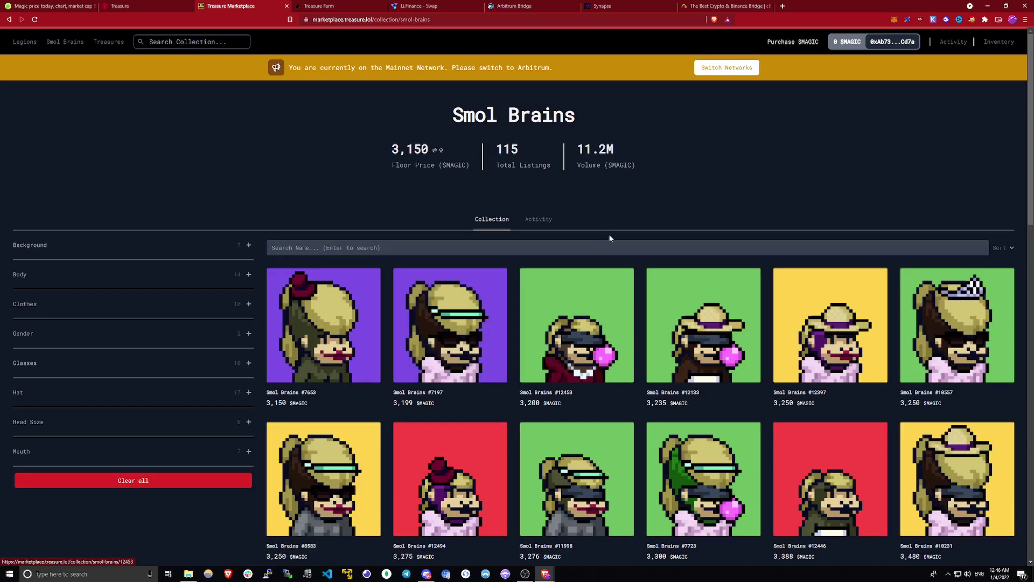
- Review Smol Brains' 11.2M volume and recent sales activity, then return to the Treasure home tab
left_click_drag(449, 121, 619, 148)
left_click(587, 119)
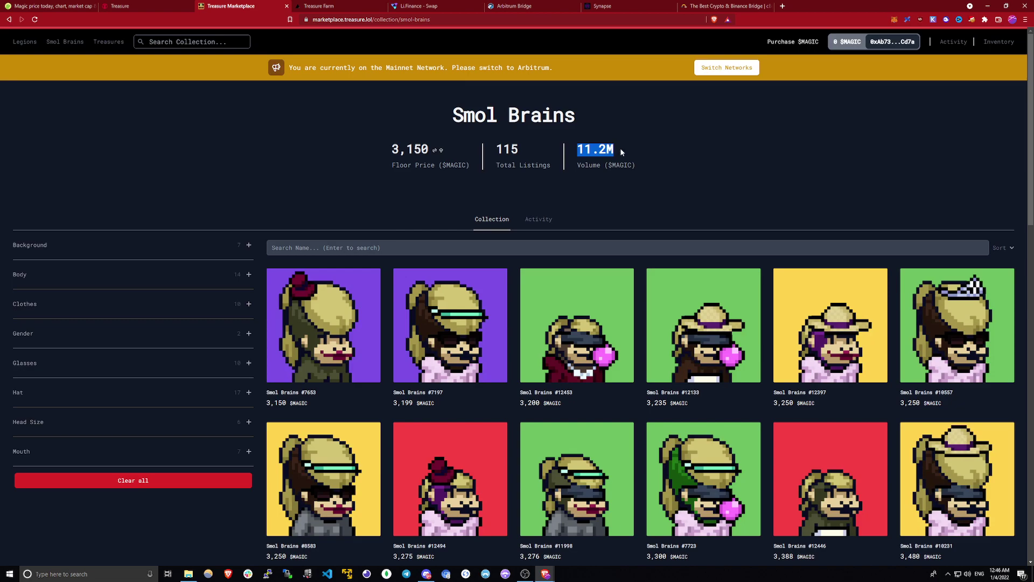
left_click(619, 148)
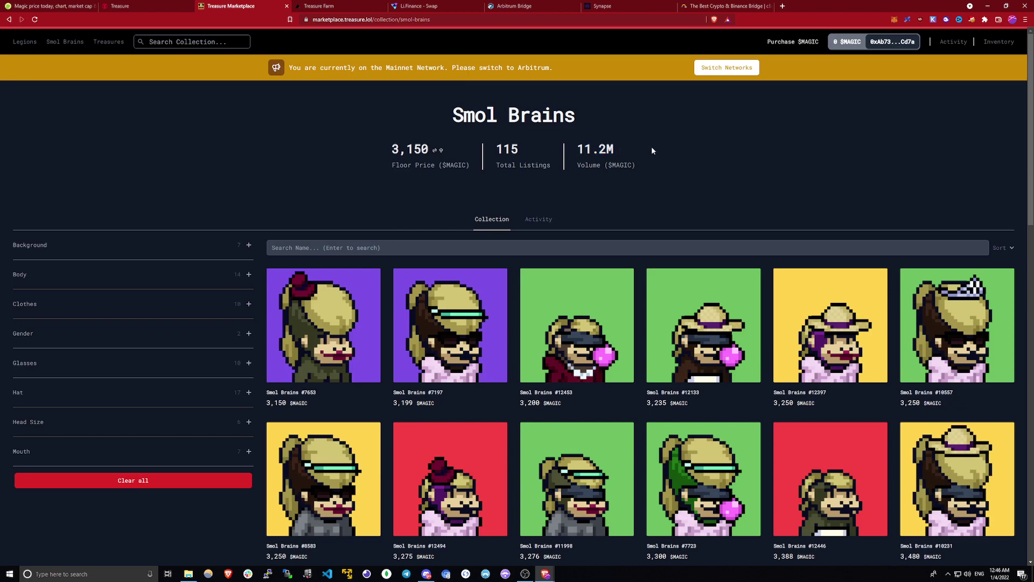
left_click(535, 220)
scroll(551, 225, "down", 1)
scroll(557, 222, "down", 1)
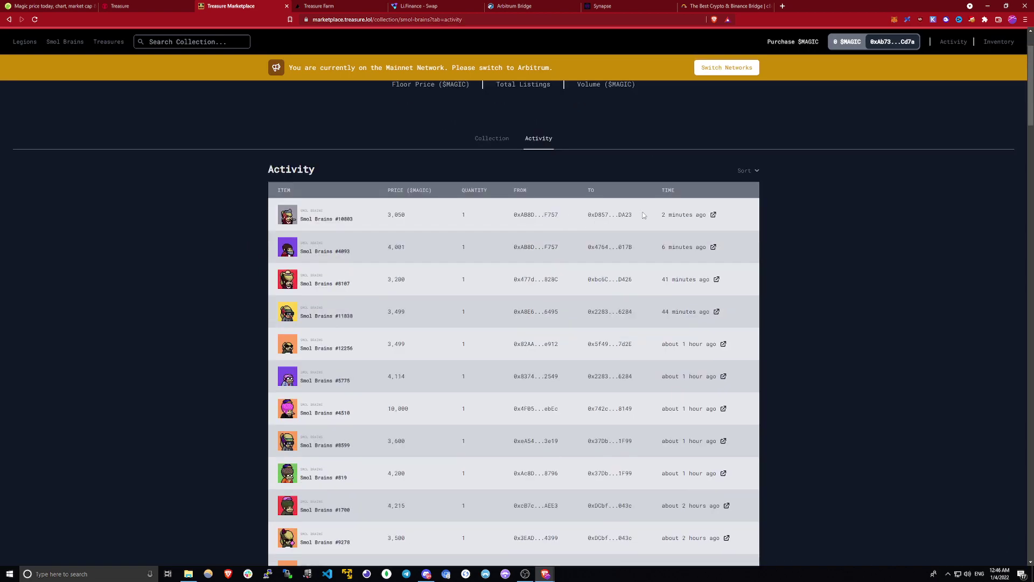
scroll(661, 214, "down", 1)
scroll(635, 220, "up", 3)
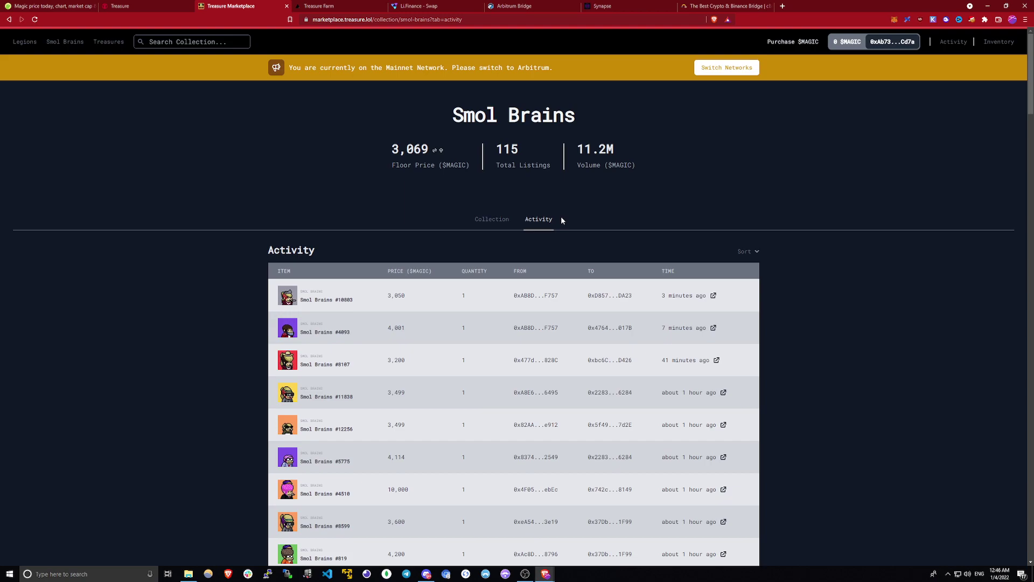
left_click(178, 6)
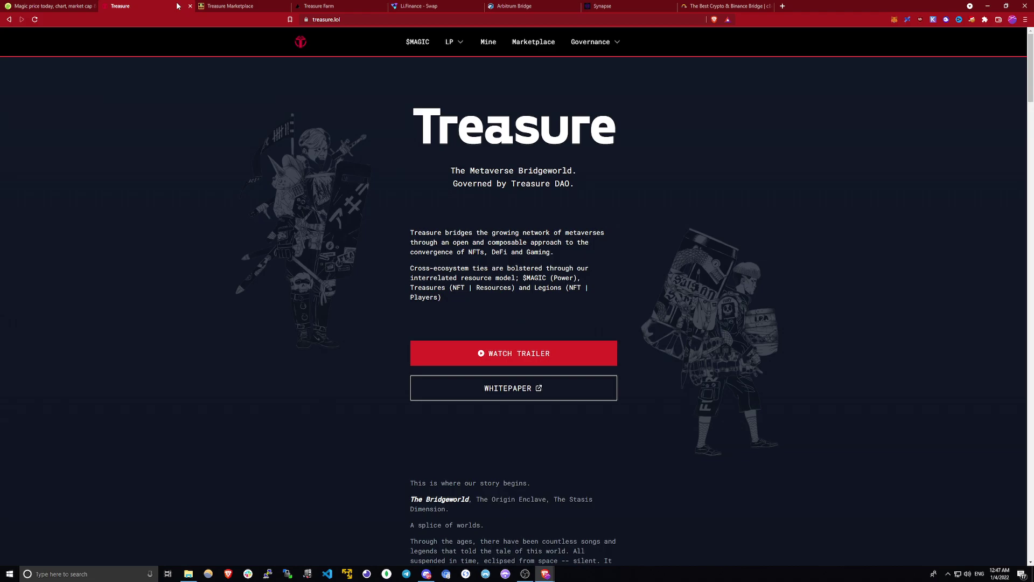
- Reload the LI.FI swap page
left_click(453, 5)
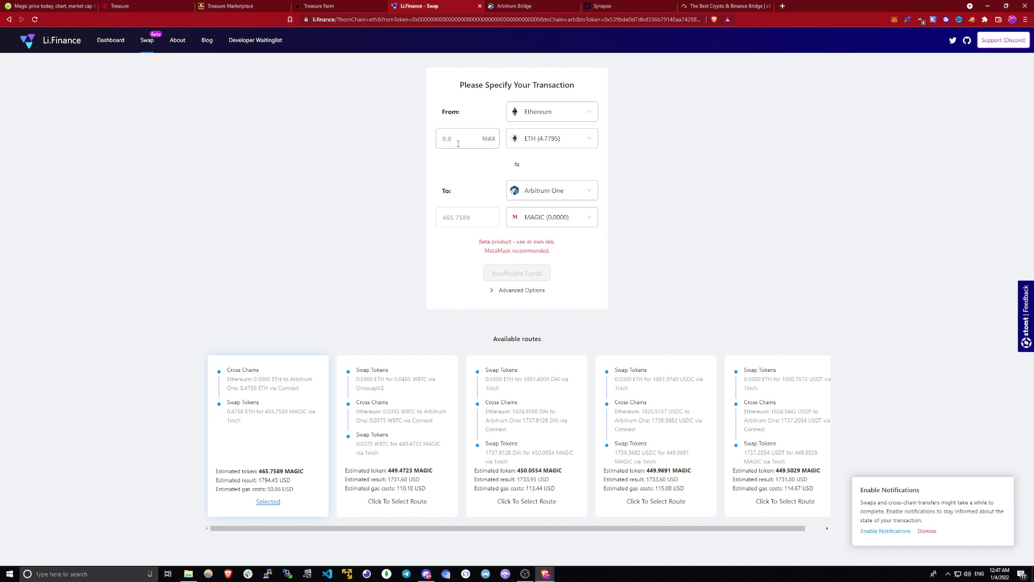
right_click(617, 157)
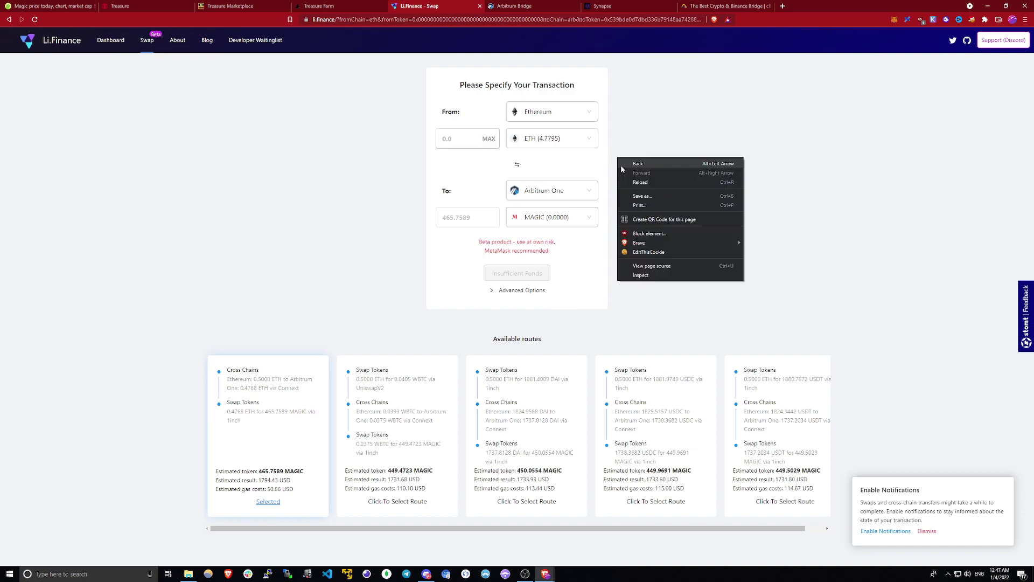
left_click(627, 179)
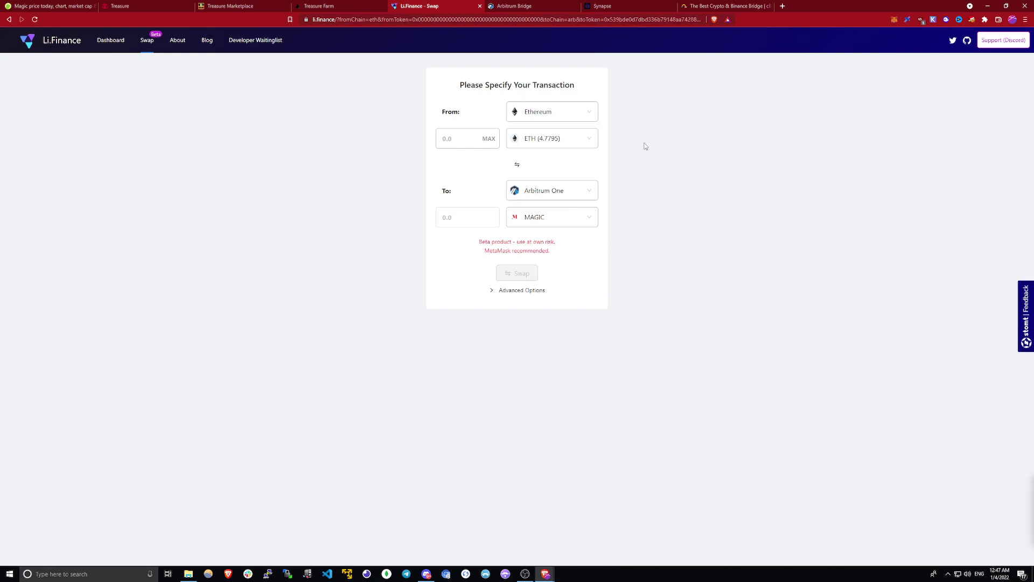
- Set the source to 0.5 ETH on Ethereum
left_click(571, 113)
left_click(587, 114)
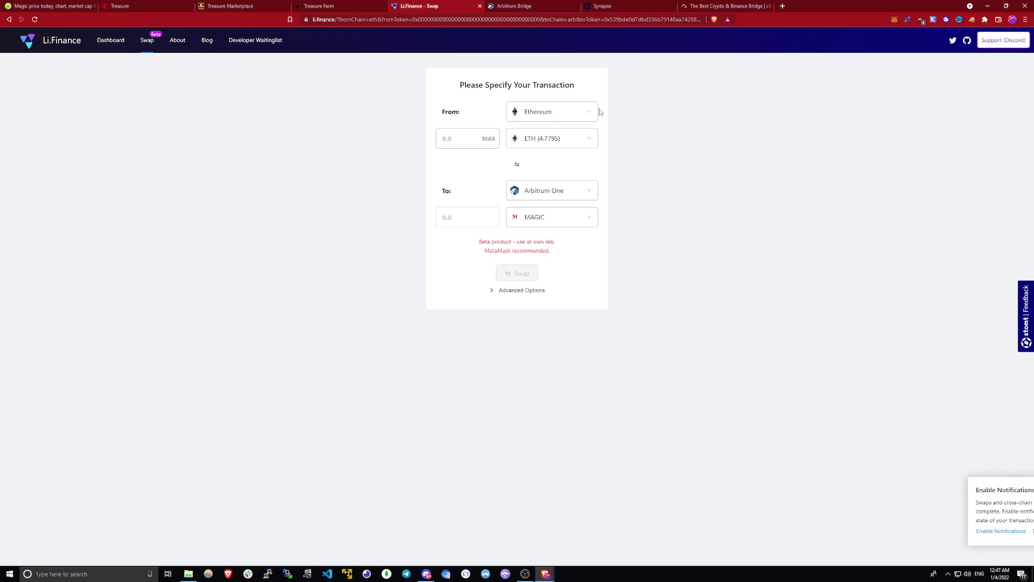
left_click(560, 139)
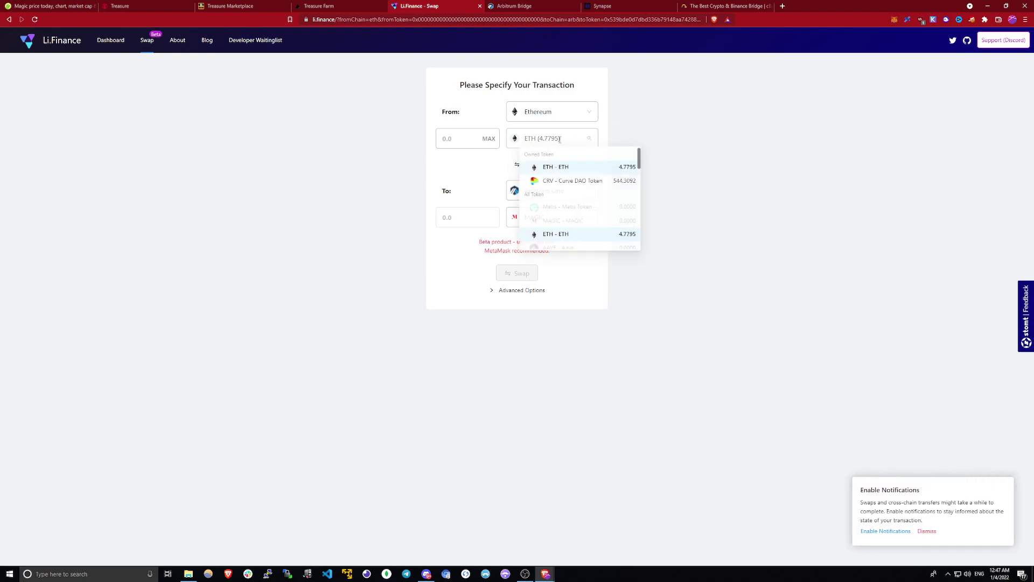
left_click(467, 138)
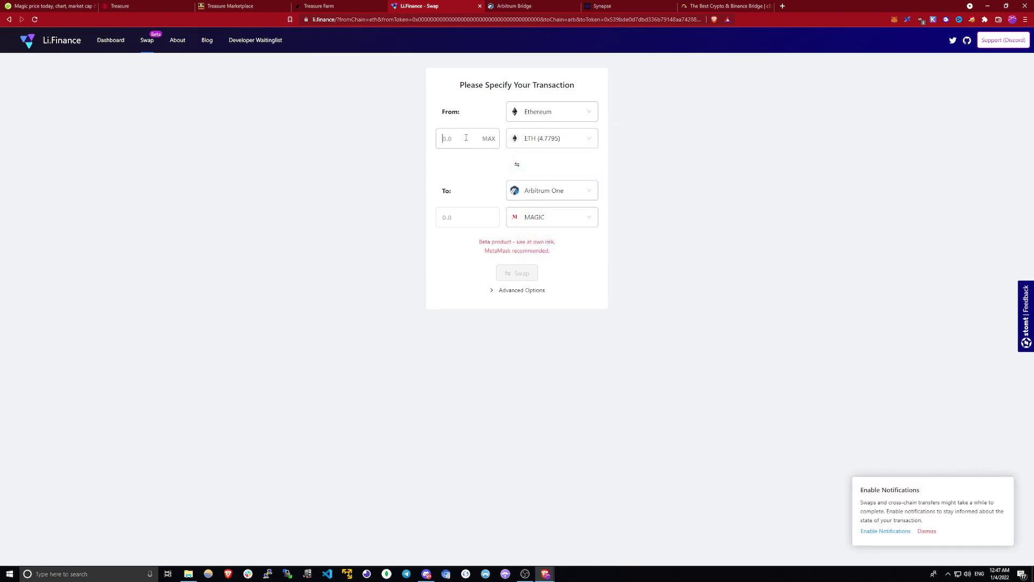
type("0.5")
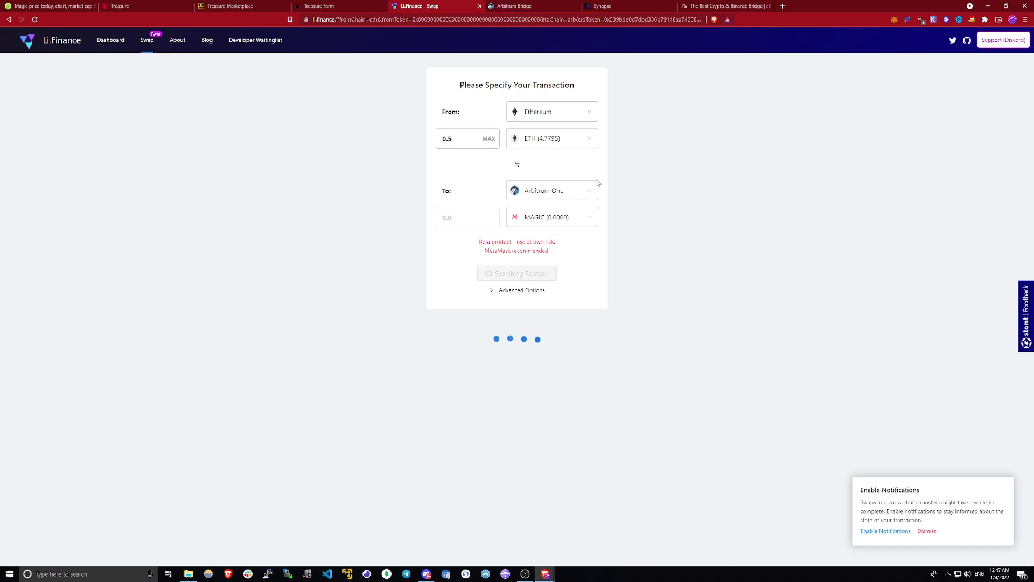
- Set the destination to MAGIC on Arbitrum One, estimating about 468.6 MAGIC
left_click(565, 194)
left_click(589, 191)
left_click(577, 217)
left_click(674, 300)
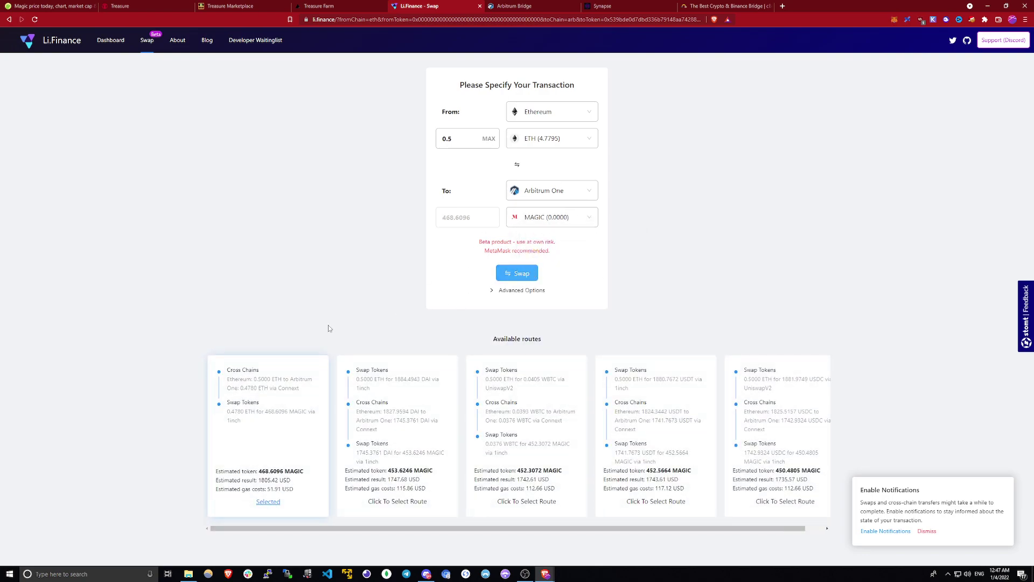
- Inspect the available routes, led by Connext plus 1inch for 468.6096 MAGIC
mouse_move(442, 528)
left_mouse_down()
mouse_move(589, 530)
mouse_move(440, 526)
left_mouse_up()
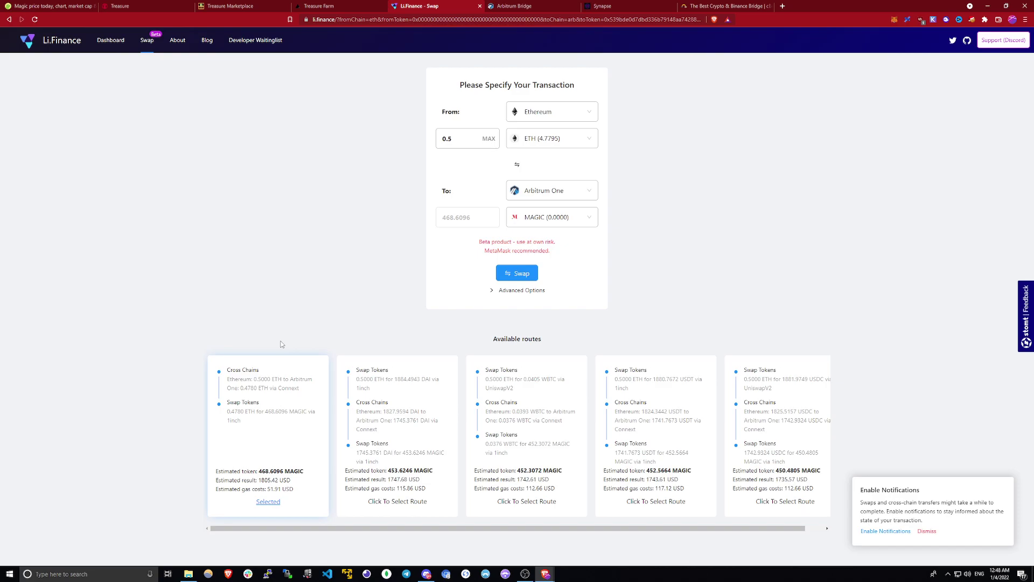
- Connect MetaMask to Arbitrum Bridge, add the Arbitrum network, and enter 0.5 ETH to deposit
left_click(540, 5)
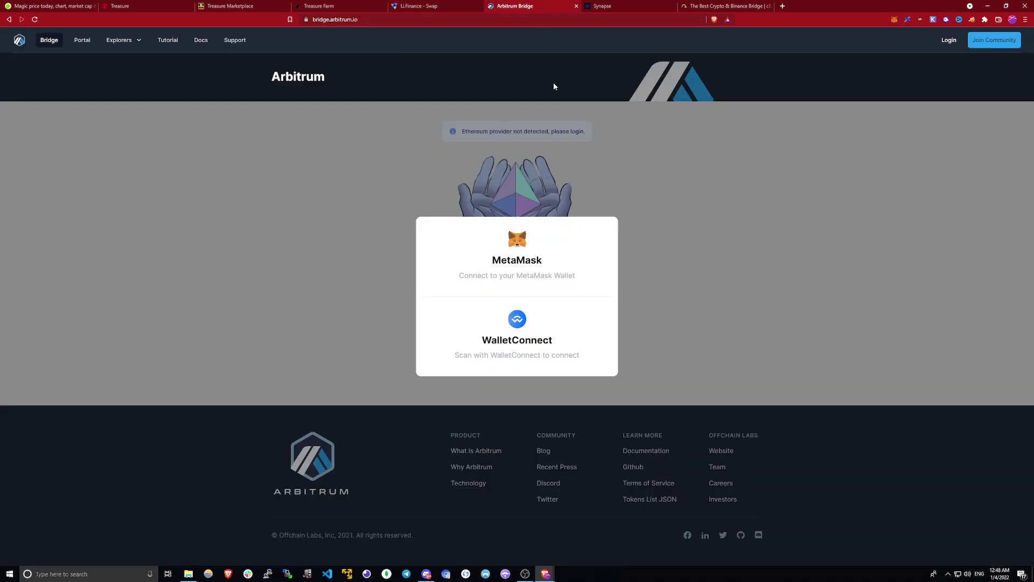
left_click(555, 240)
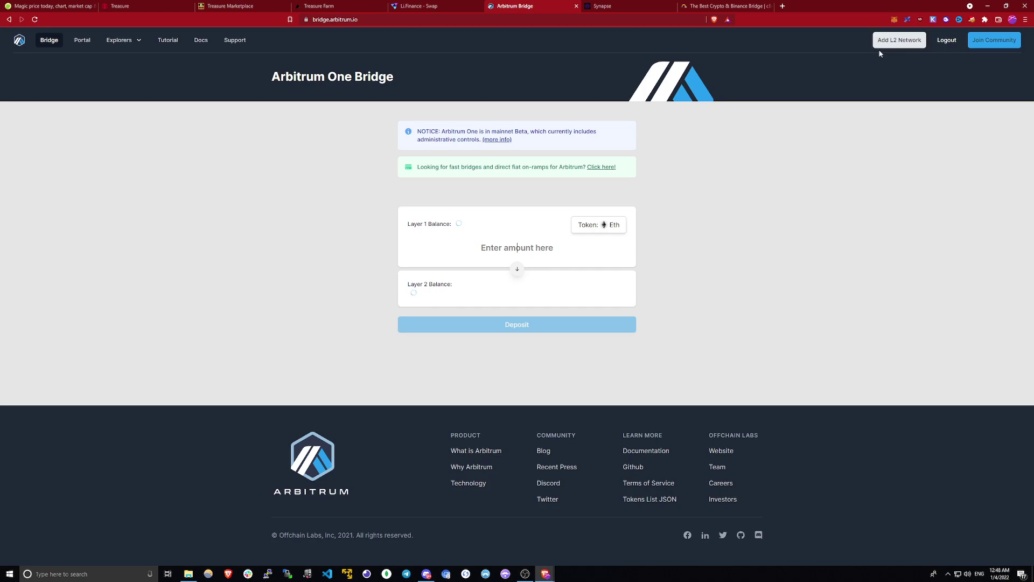
left_click(902, 45)
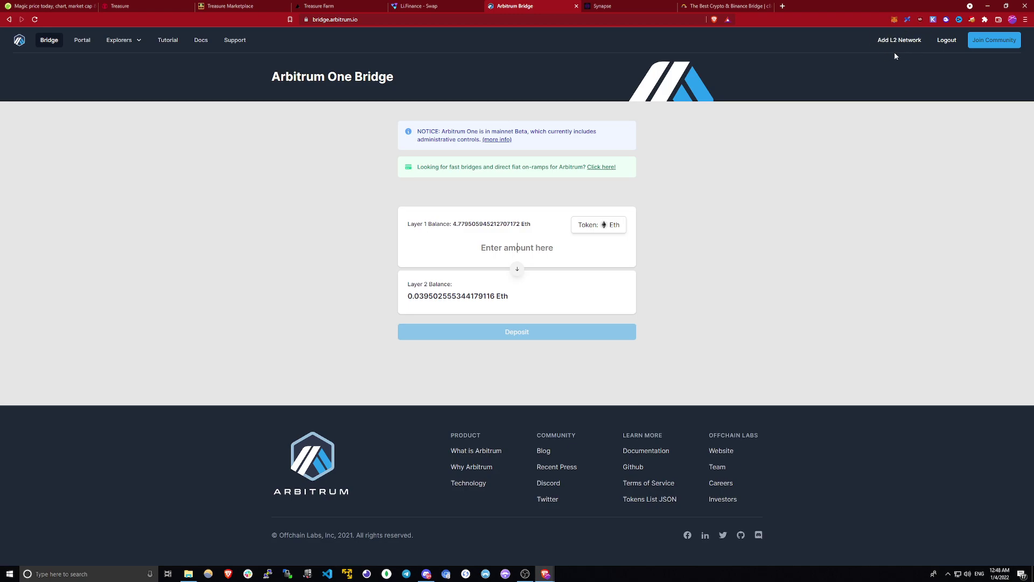
left_click(549, 245)
type("0.5")
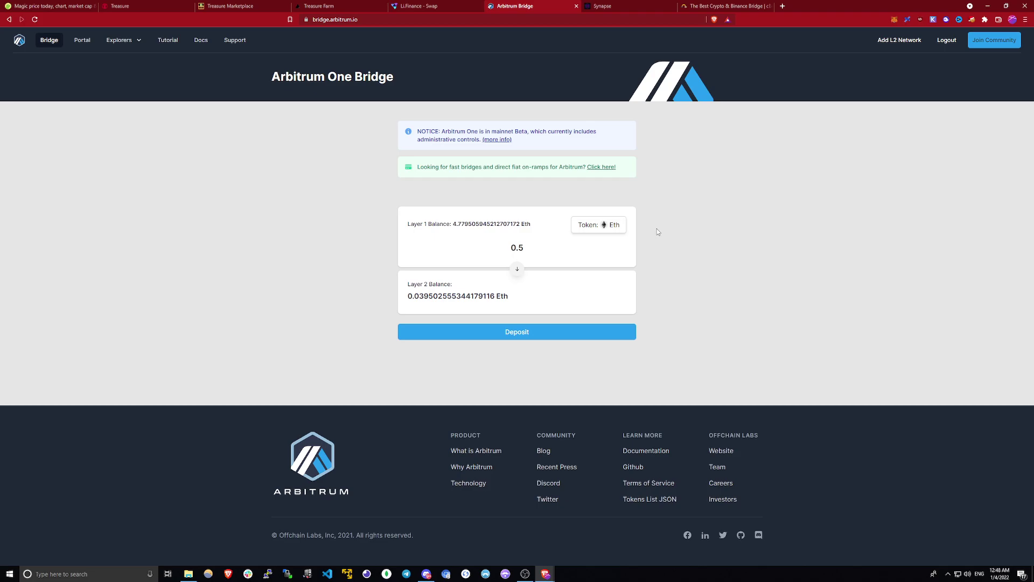
- Glance at the Synapse and cBridge bridge pages, ending back on Synapse
left_click(633, 6)
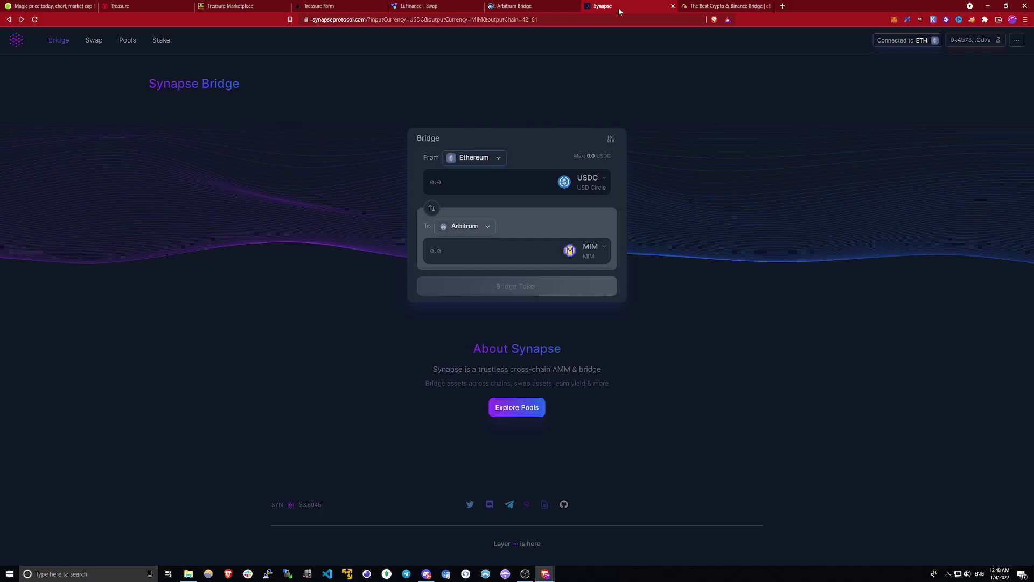
left_click(697, 6)
left_click(639, 6)
- Start the 0.5 ETH deposit, then reject the MetaMask request totalling 0.50734165 ETH
left_click(525, 5)
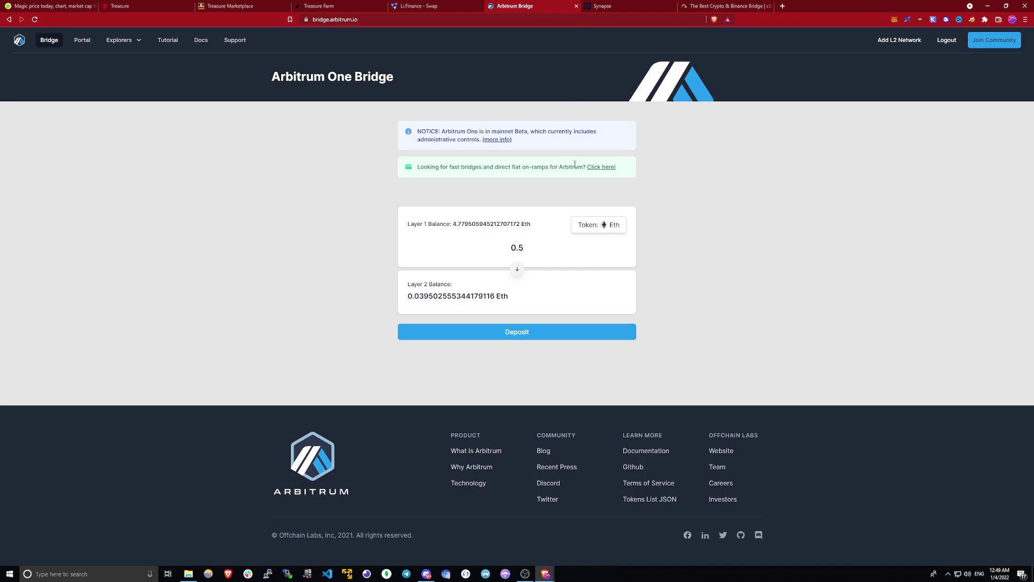
left_click(571, 333)
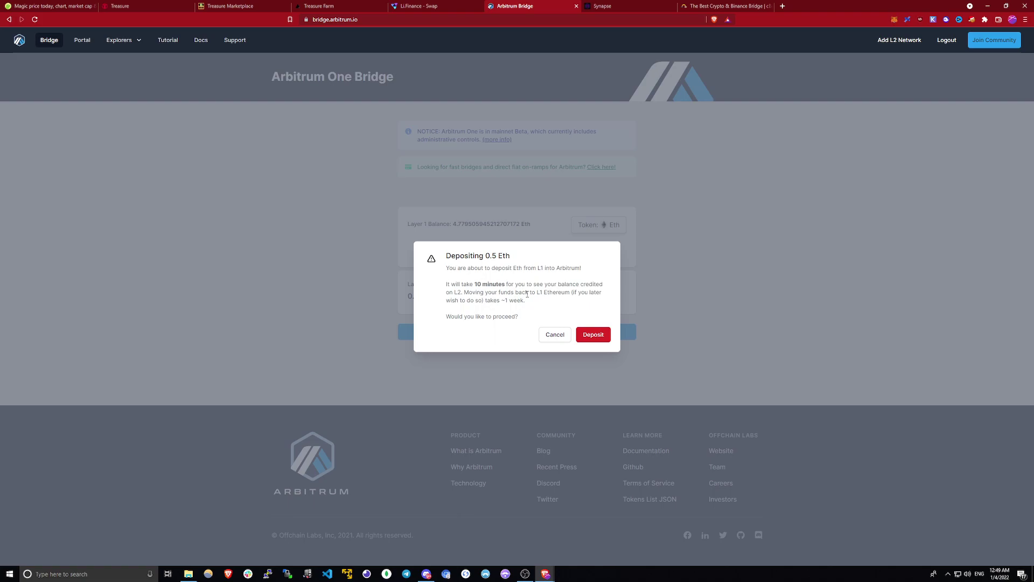
left_click(602, 336)
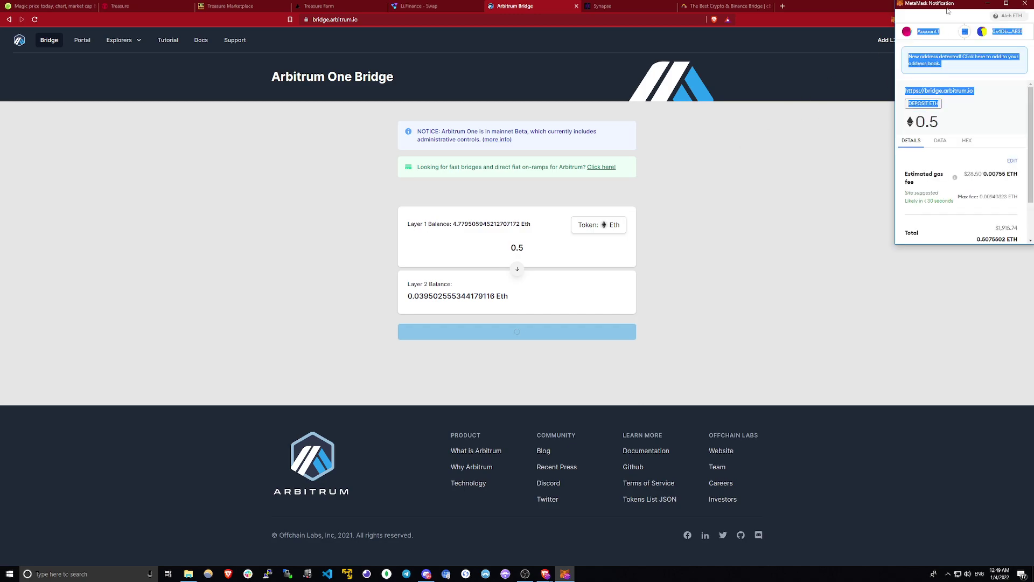
left_click_drag(947, 11, 663, 141)
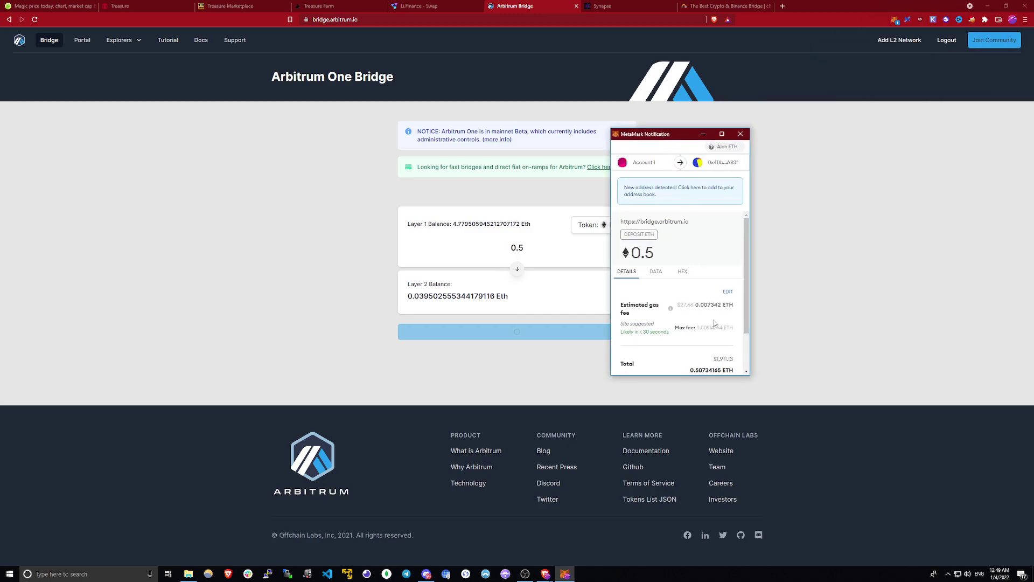
scroll(714, 323, "down", 2)
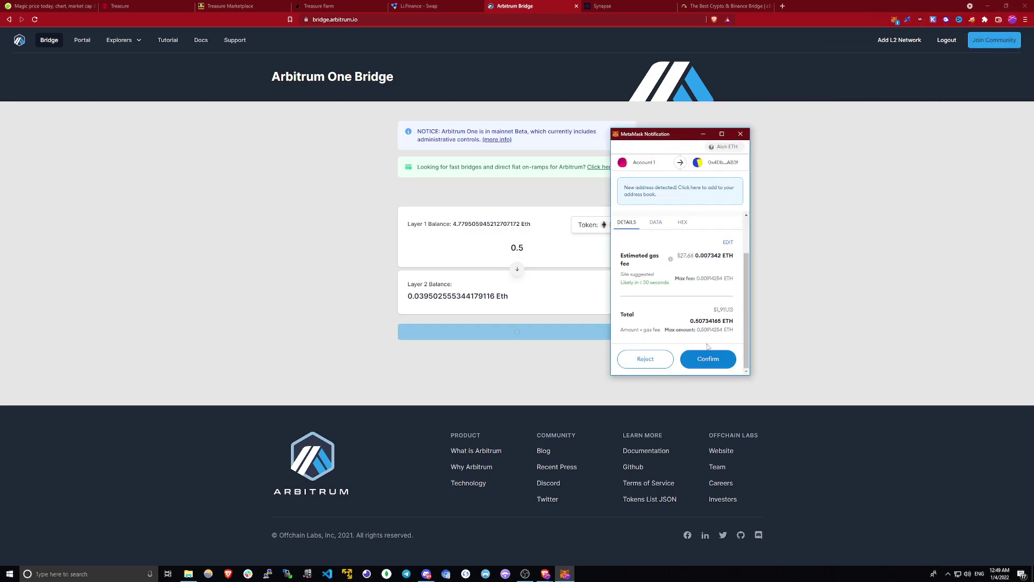
left_click(654, 366)
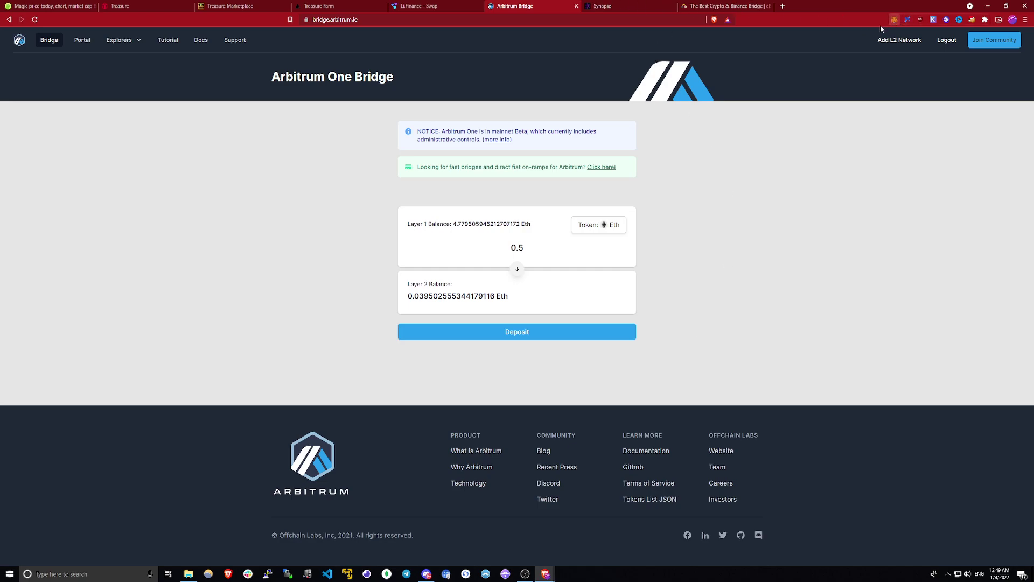
- Switch MetaMask to Arbitrum One, then open SushiSwap's MAGIC swap page from Treasure's $MAGIC link
left_click(894, 19)
left_click(848, 39)
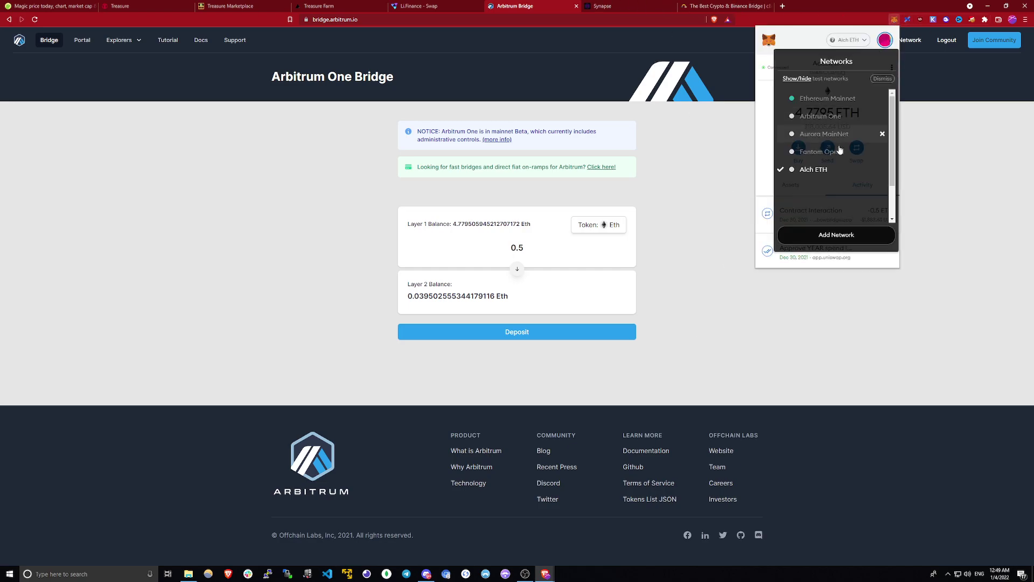
left_click(820, 116)
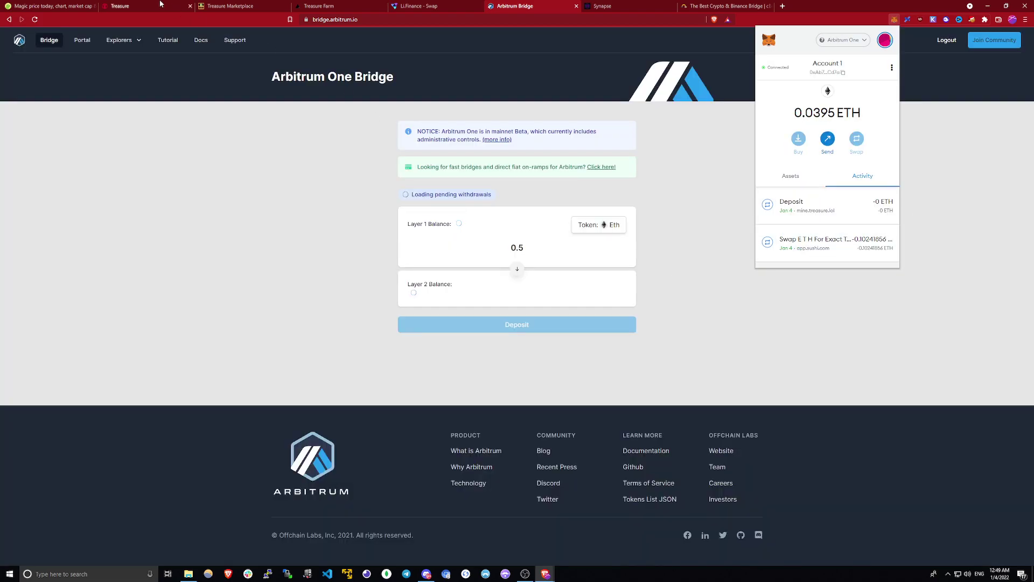
left_click(161, 4)
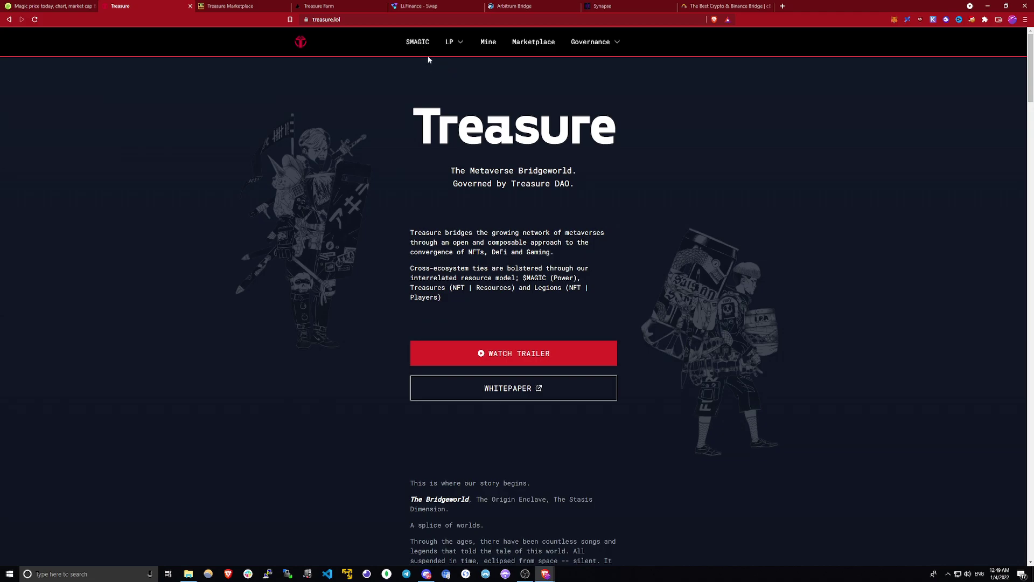
left_click(418, 44)
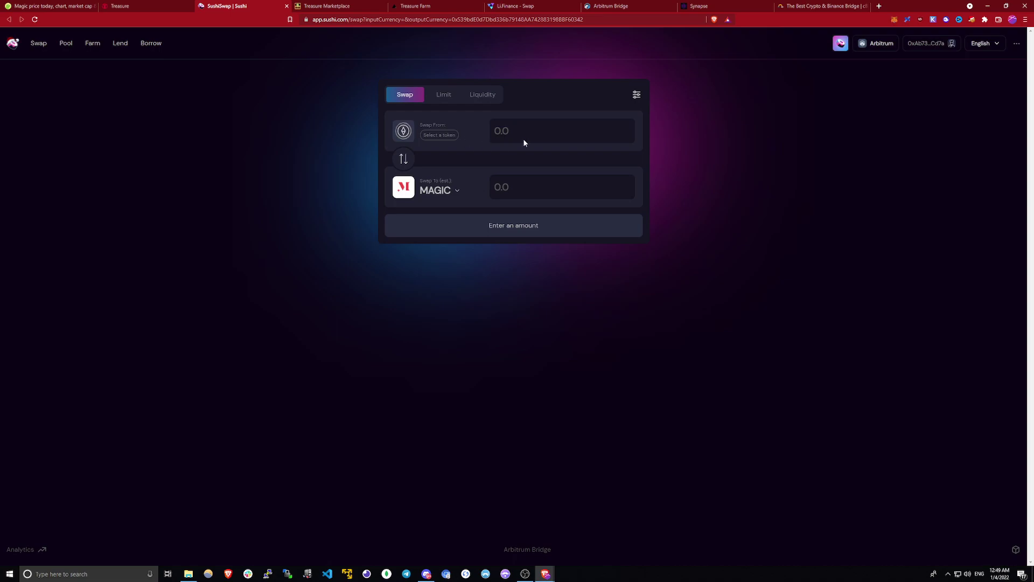
- Pair ETH with MAGIC, enter 0.1 ETH, then flip the direction to MAGIC into ETH
left_click(440, 135)
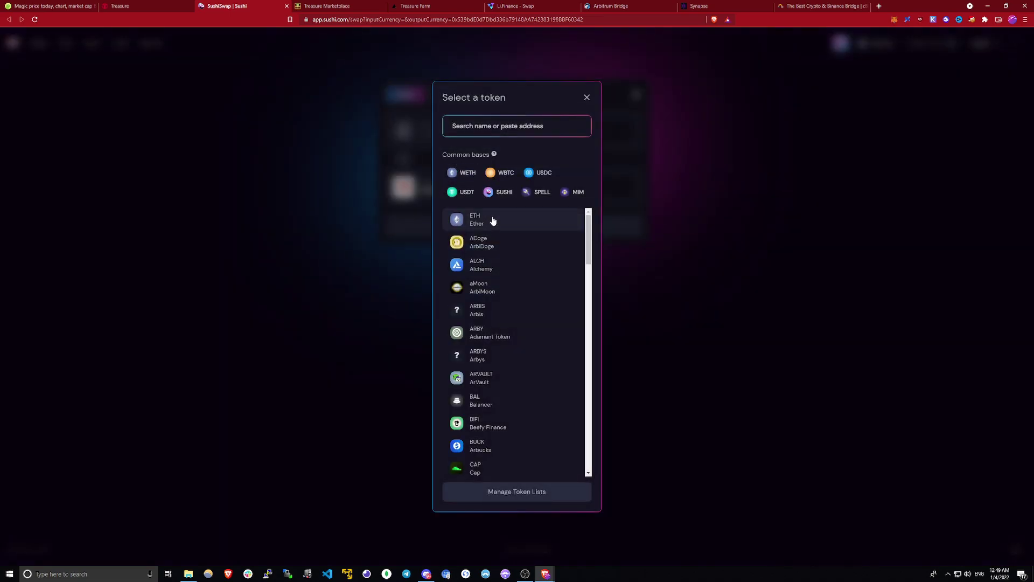
left_click(492, 218)
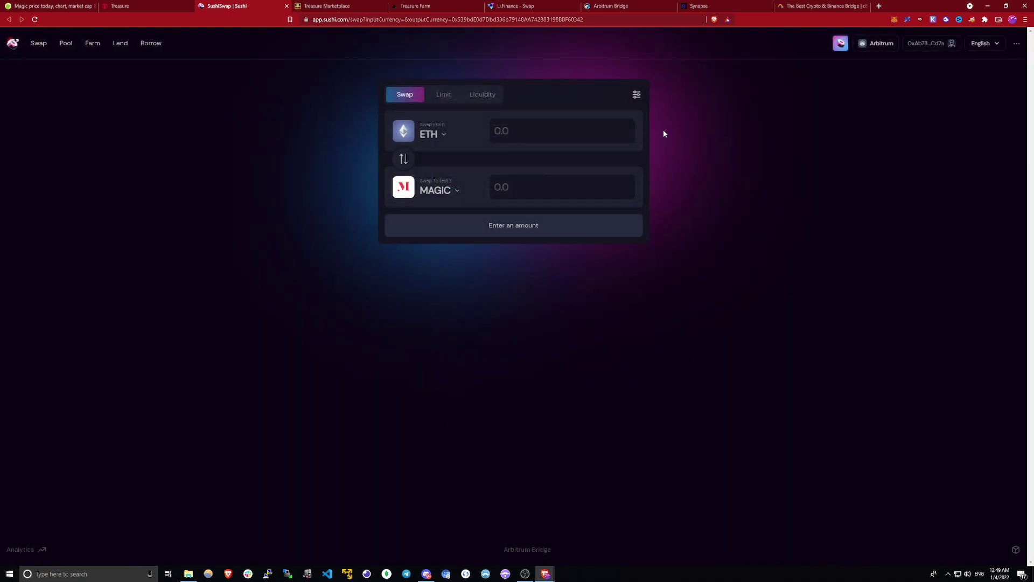
left_click(560, 132)
type("0.1")
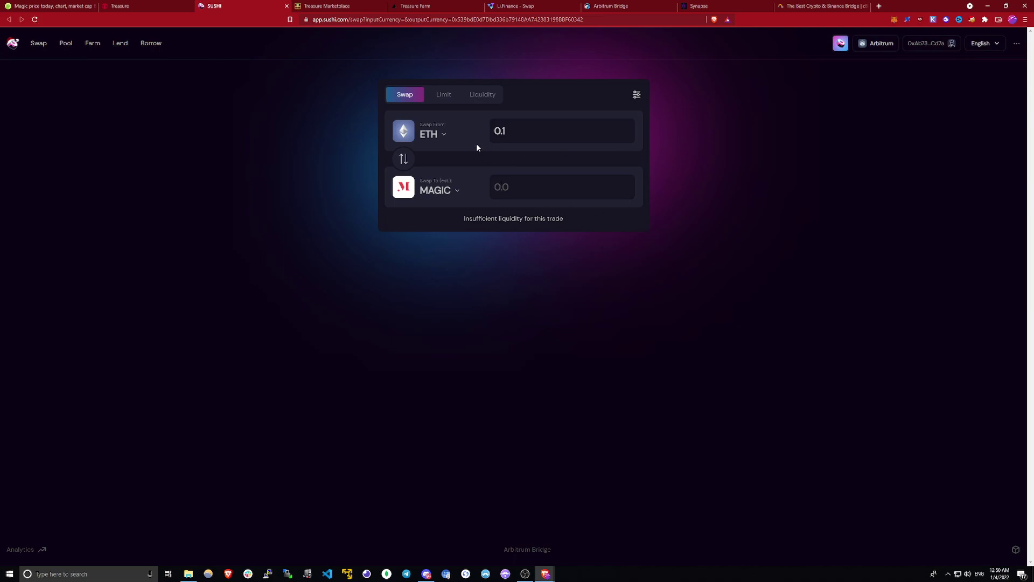
left_click(455, 138)
left_click(477, 219)
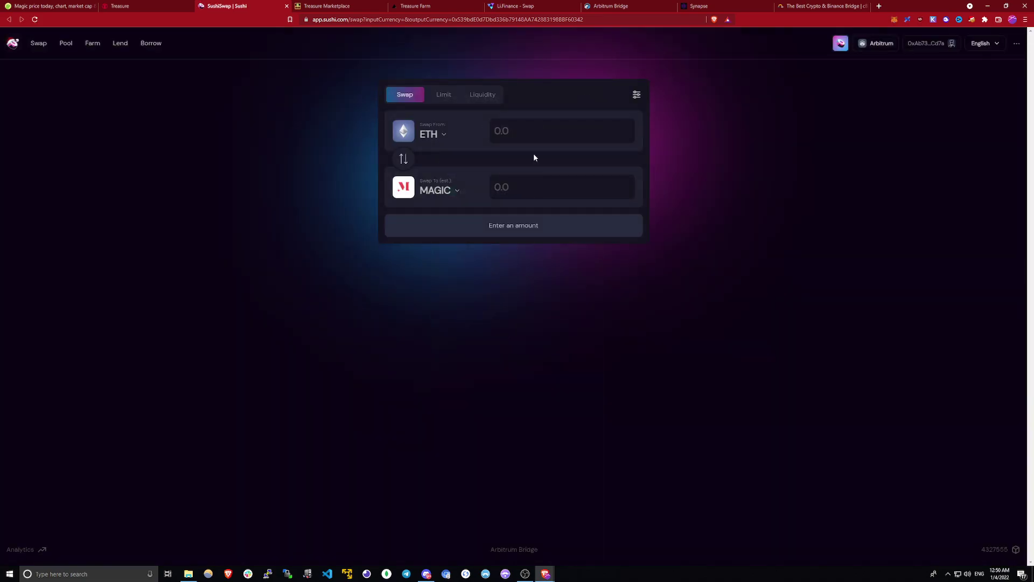
left_click(501, 177)
left_click(404, 160)
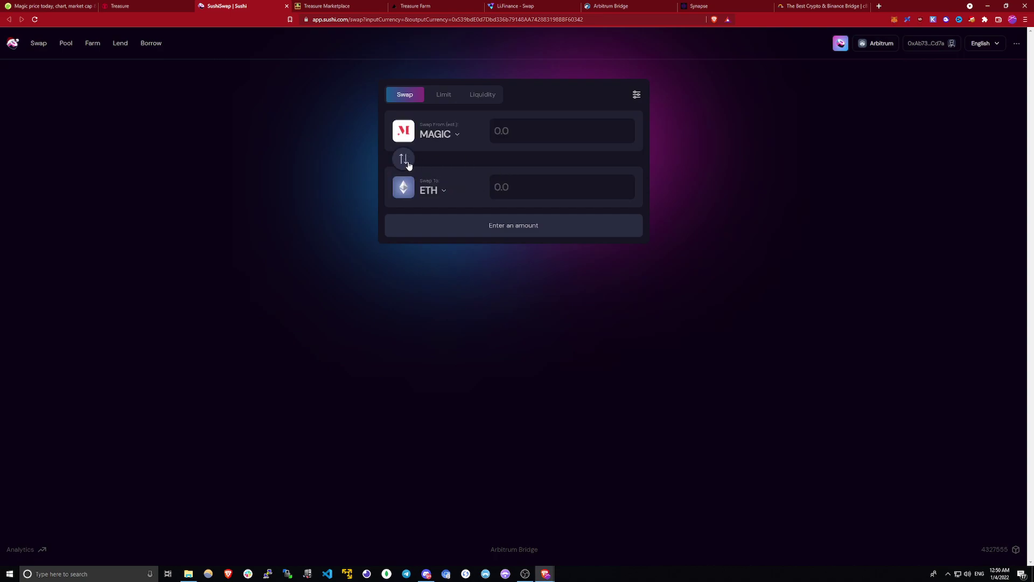
- Flip the pair back so ETH is paid and enter 0.1 ETH
left_click(405, 162)
left_click(407, 162)
left_click(408, 163)
left_click(408, 163)
left_click(408, 165)
left_click(545, 141)
type("0.1")
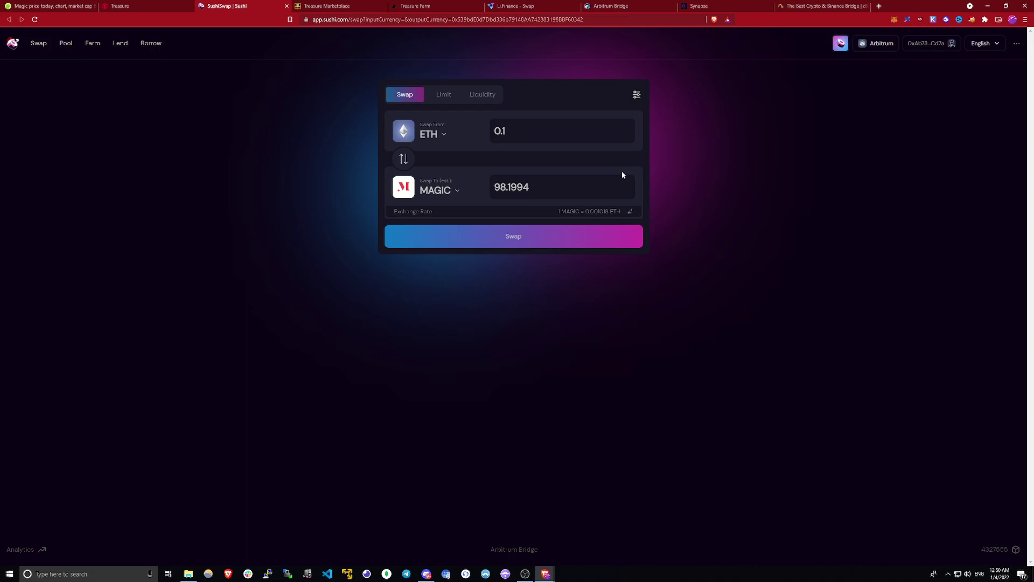
- Submit the 0.1 ETH-to-MAGIC swap, dismiss the gas-estimation error, and return to Treasure
left_click(609, 243)
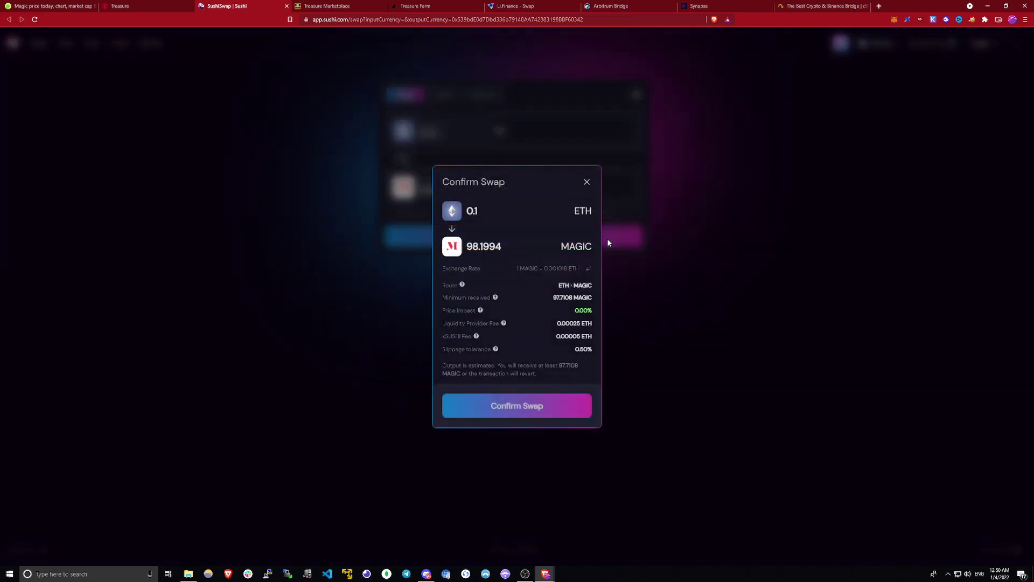
left_click(572, 409)
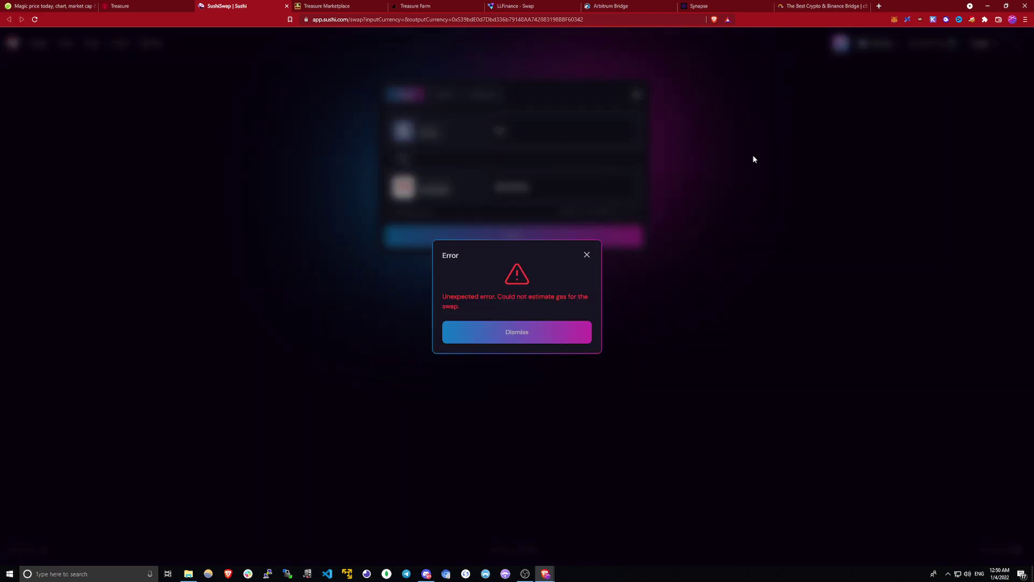
left_click(575, 331)
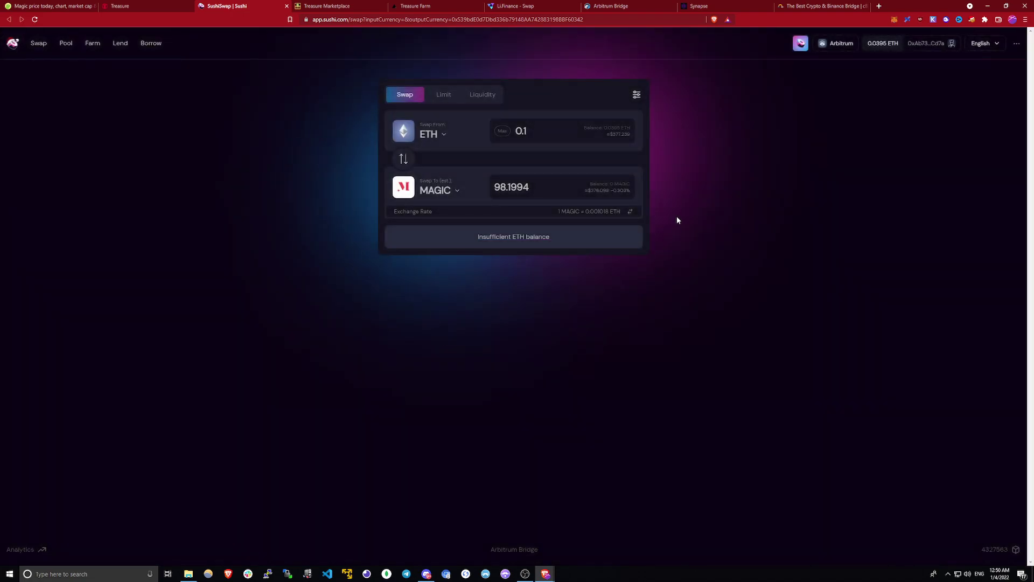
left_click(154, 6)
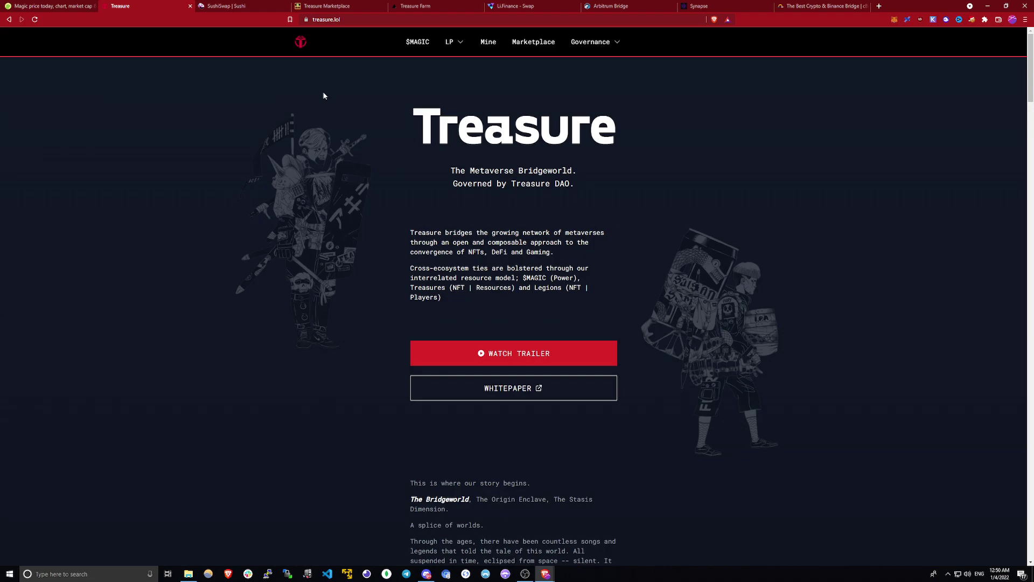
- Open the Mine page and review Genesis Mine's 34.89 MAGIC earned and 3332.18 staked
left_click(489, 46)
scroll(361, 188, "down", 5)
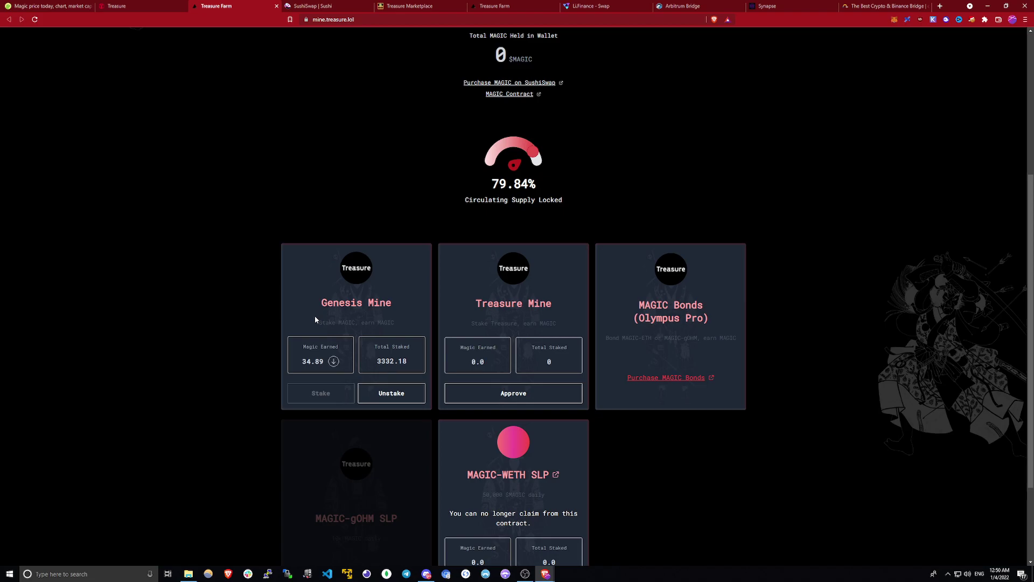
left_click_drag(316, 322, 399, 322)
left_click(407, 319)
double_click(313, 361)
scroll(356, 298, "up", 3)
scroll(356, 298, "up", 2)
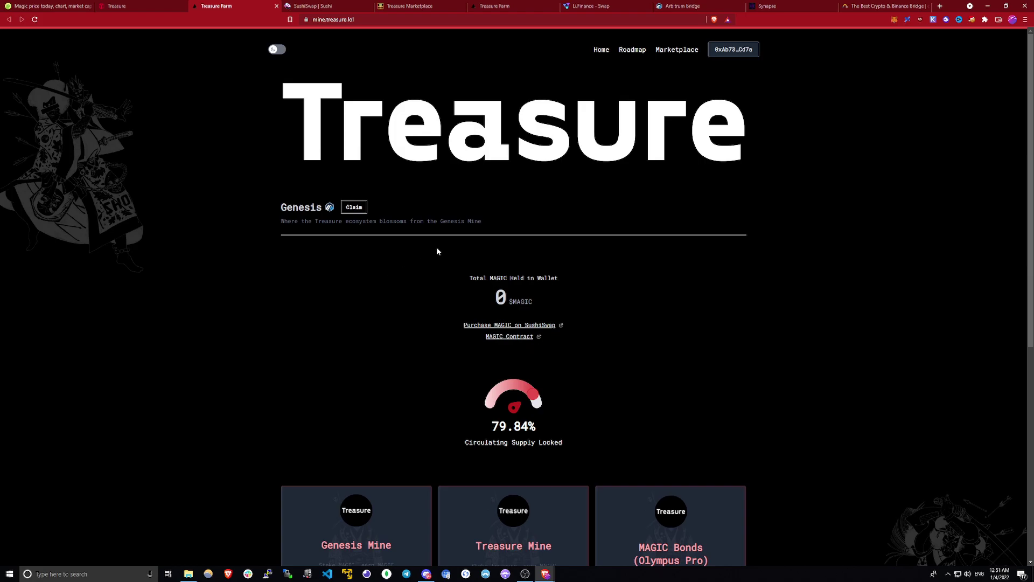
- Return to the Treasure site, enter the Marketplace, and pick Smol Bodies from the collections list
left_click(115, 6)
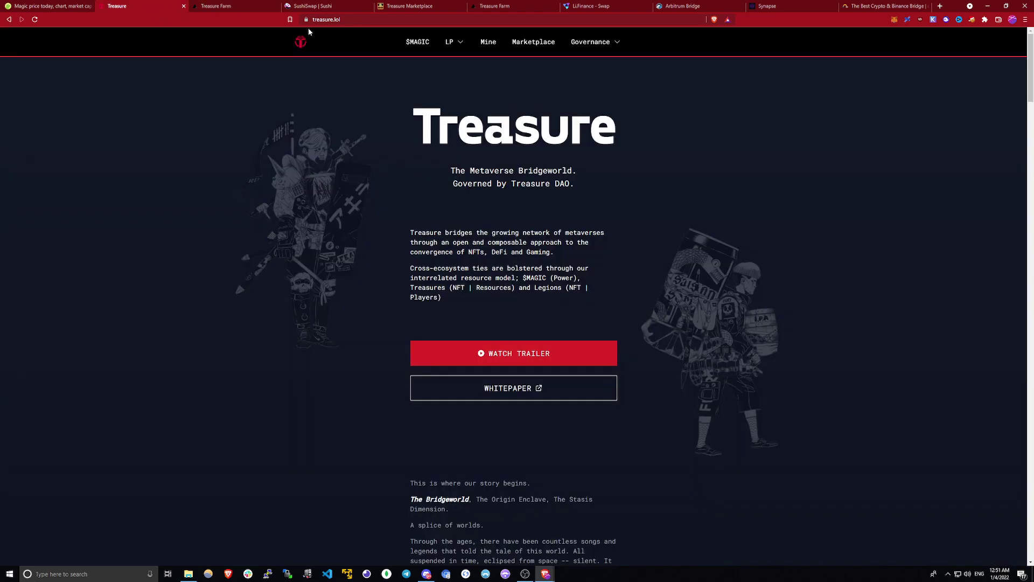
left_click(536, 42)
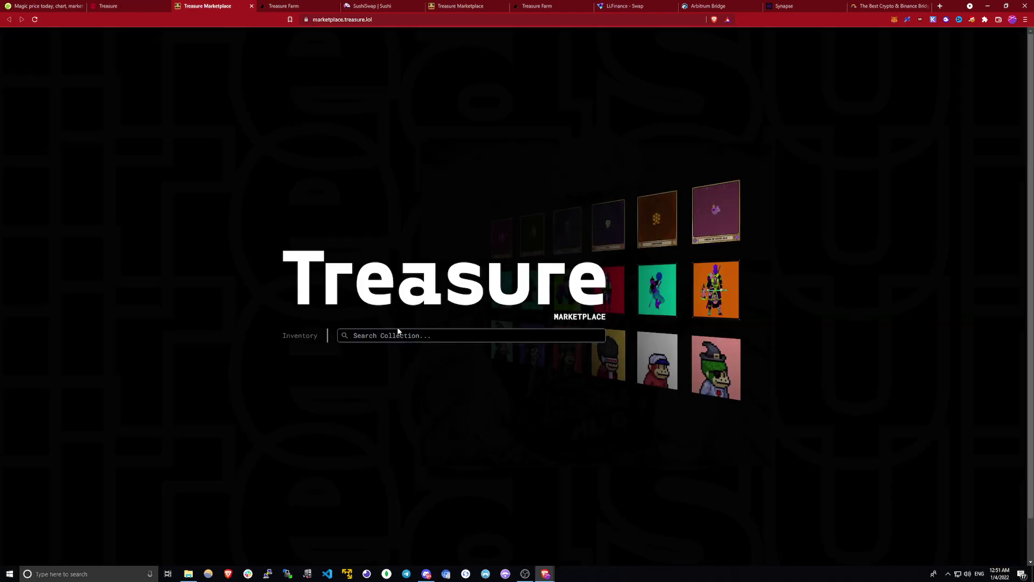
left_click(399, 334)
scroll(464, 384, "down", 1)
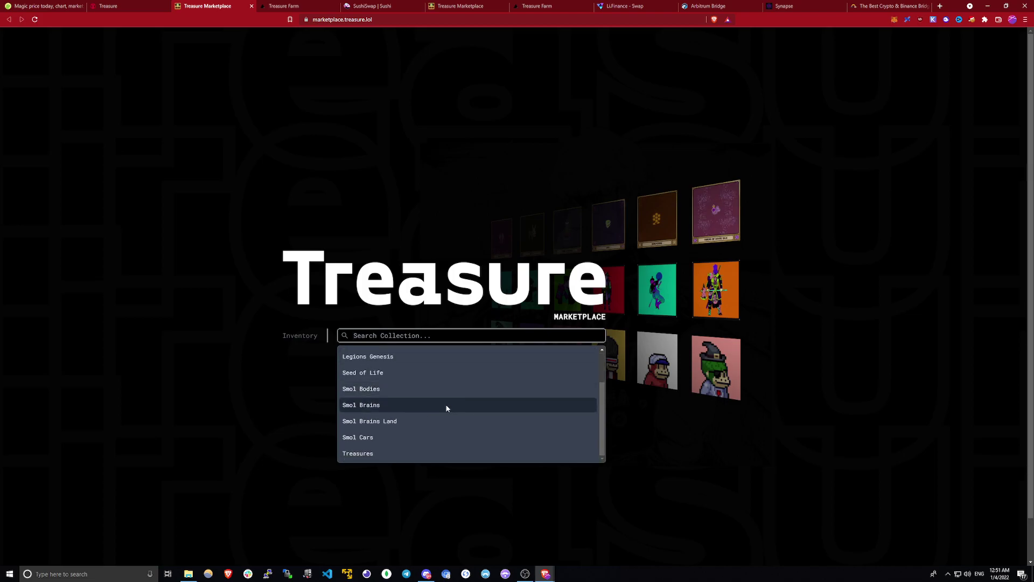
left_click(437, 390)
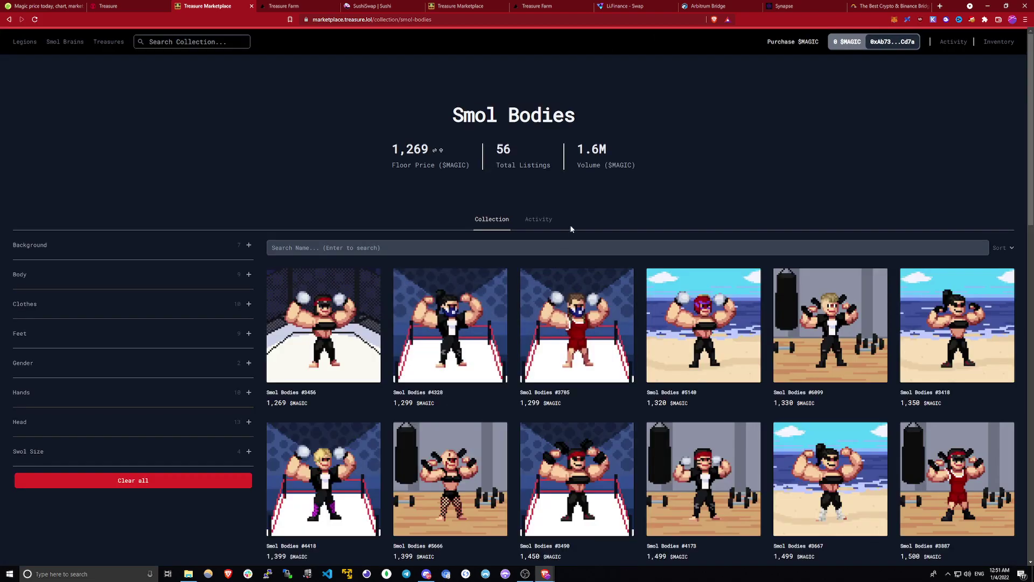
- Highlight the 1,269 MAGIC floor price, then reopen and close the collections list
mouse_move(391, 150)
left_mouse_down()
mouse_move(422, 150)
mouse_move(406, 150)
left_mouse_up()
left_click(544, 198)
left_click(200, 43)
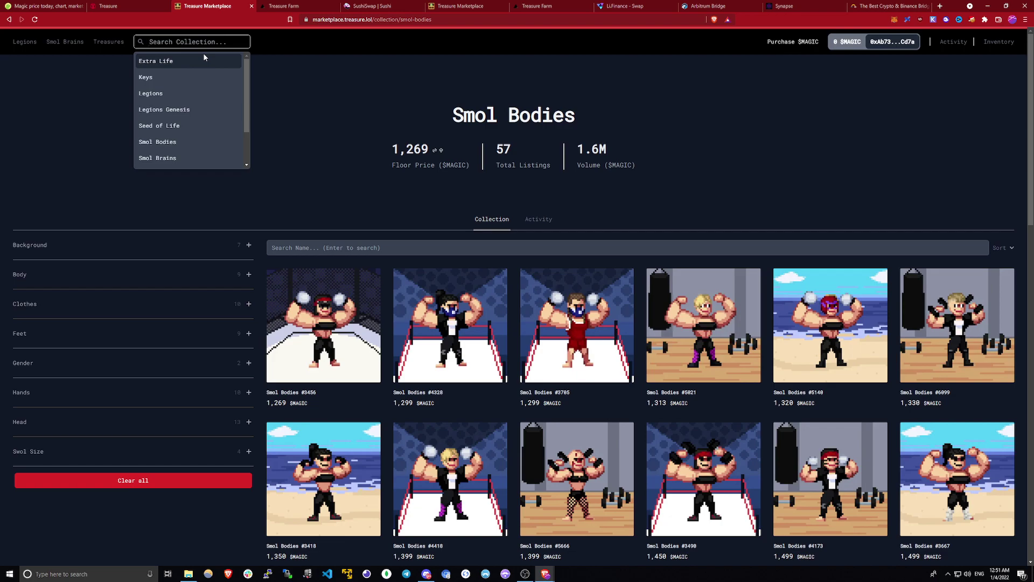
left_click(312, 110)
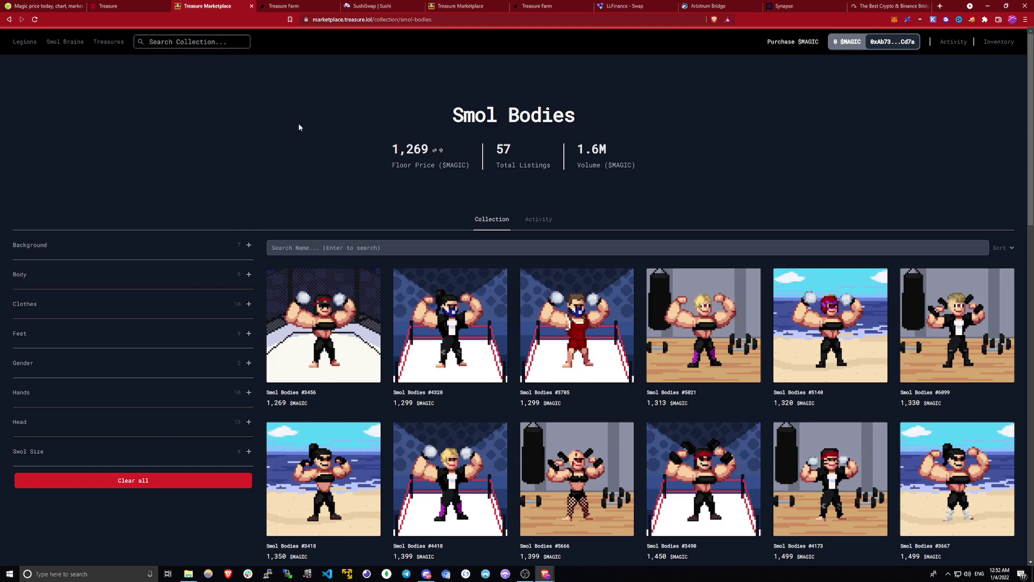